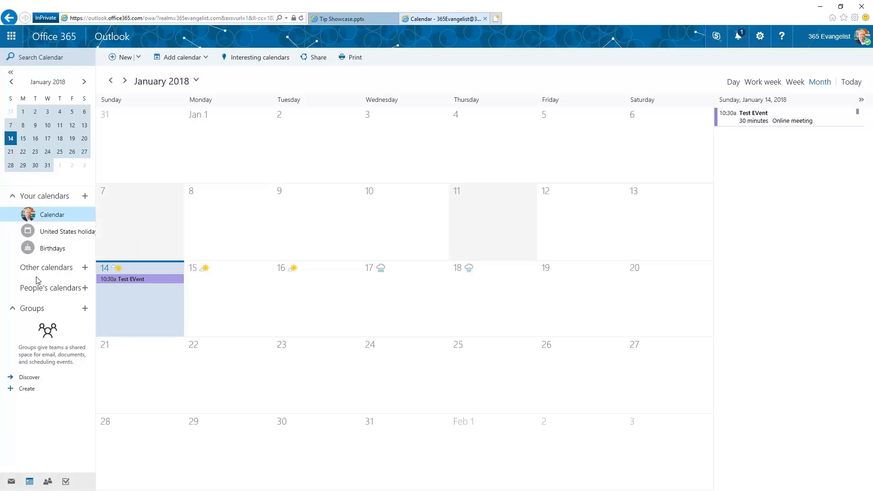
Add a calendar named MS Tips under Other calendars and display it alongside the main calendar.
left_click(85, 268)
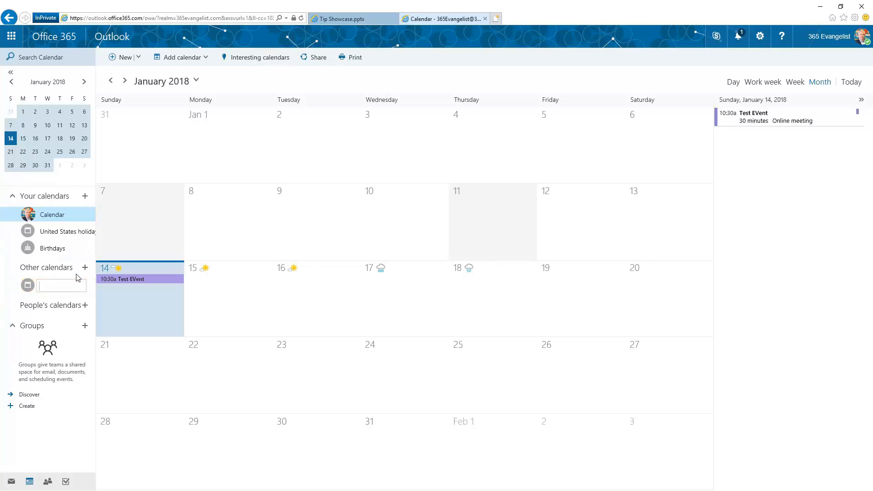
type("MS Tips")
key("Return")
left_click(47, 285)
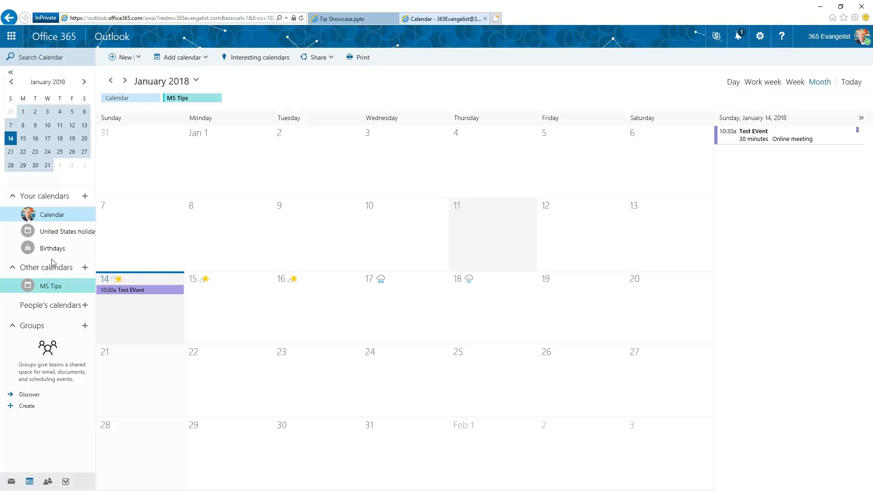
Open the MS Tips calendar's options, then hide the main Calendar and show it again.
right_click(49, 285)
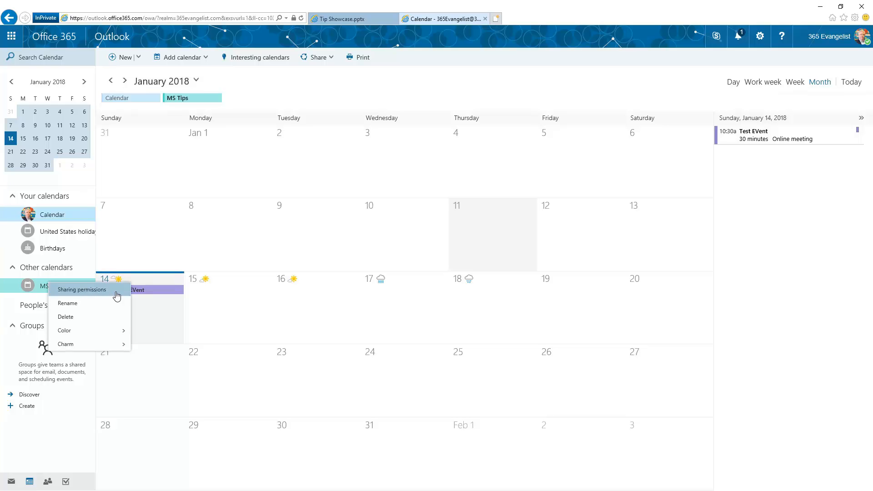
left_click(56, 219)
left_click(57, 219)
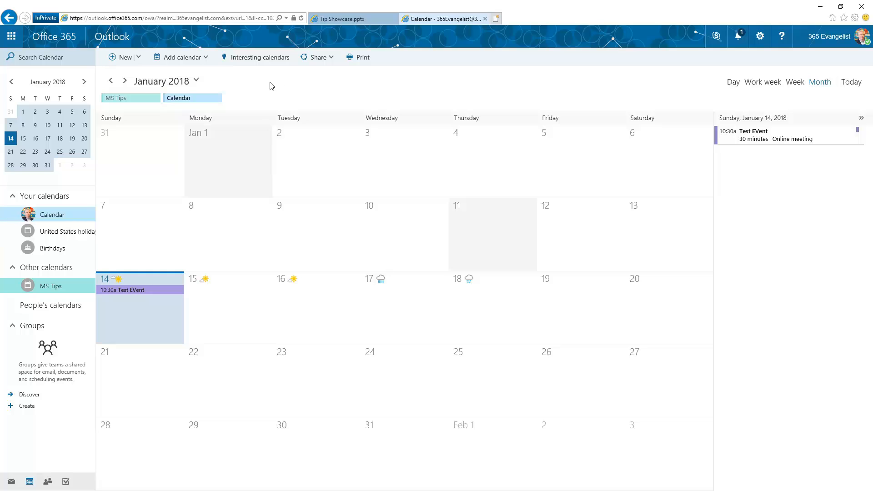
Create a new calendar event and add the first suggested contact as a required attendee.
left_click(139, 58)
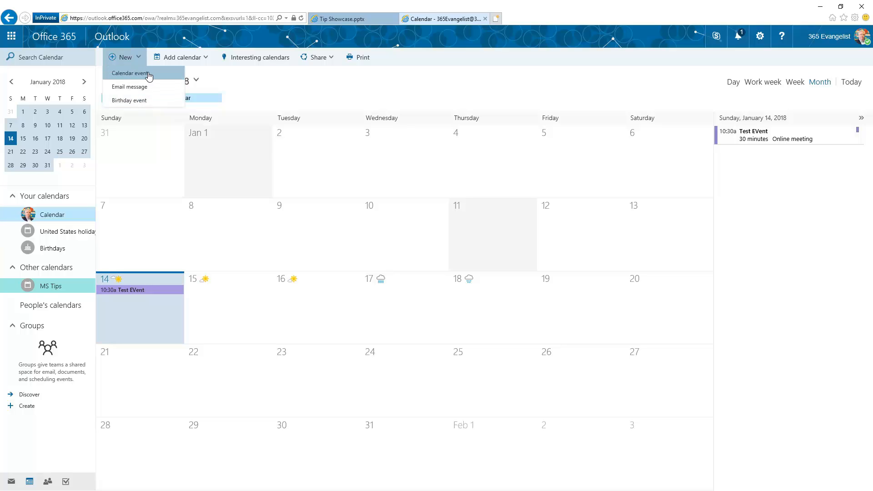
left_click(149, 76)
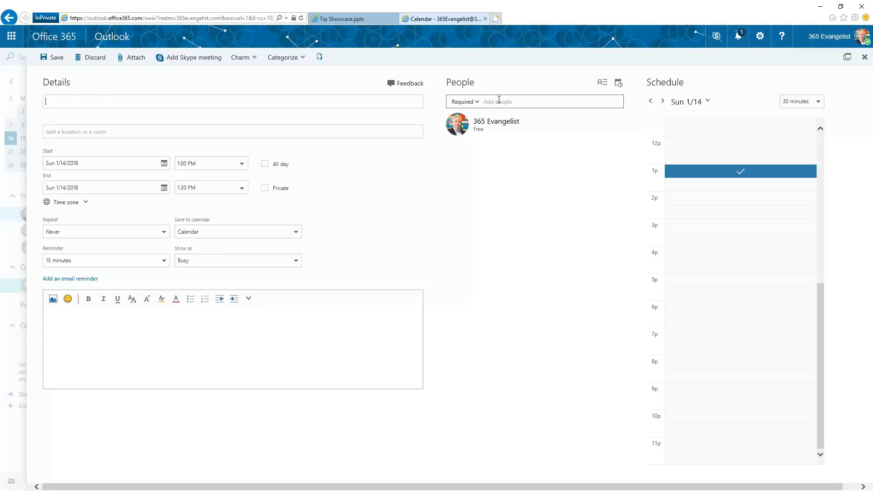
left_click(516, 101)
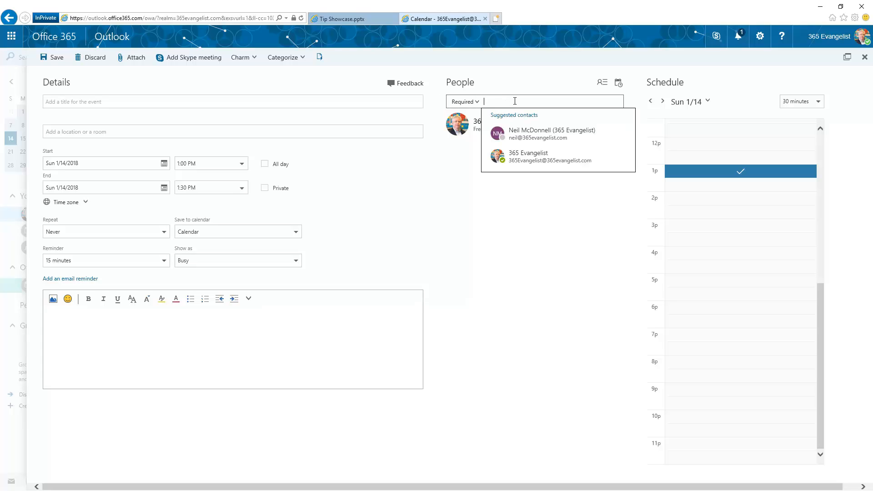
left_click(559, 135)
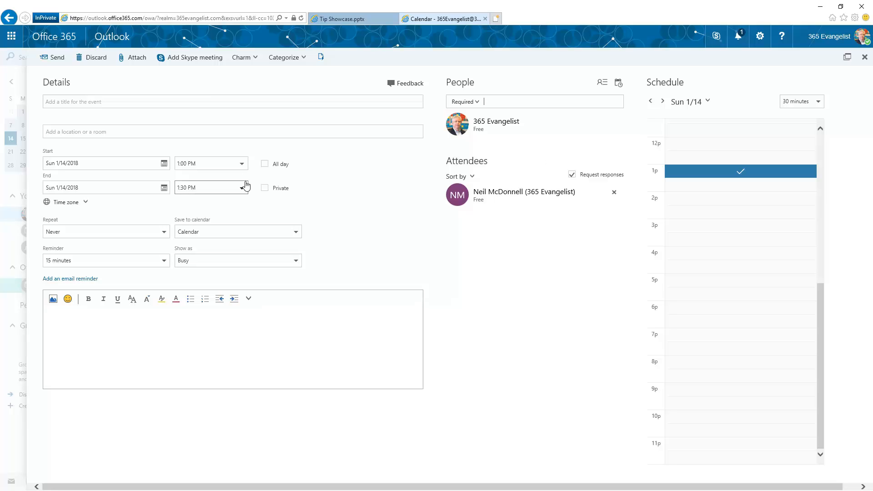
Schedule the event for Wednesday, January 17, 2018, starting at 11:00 AM.
left_click(243, 166)
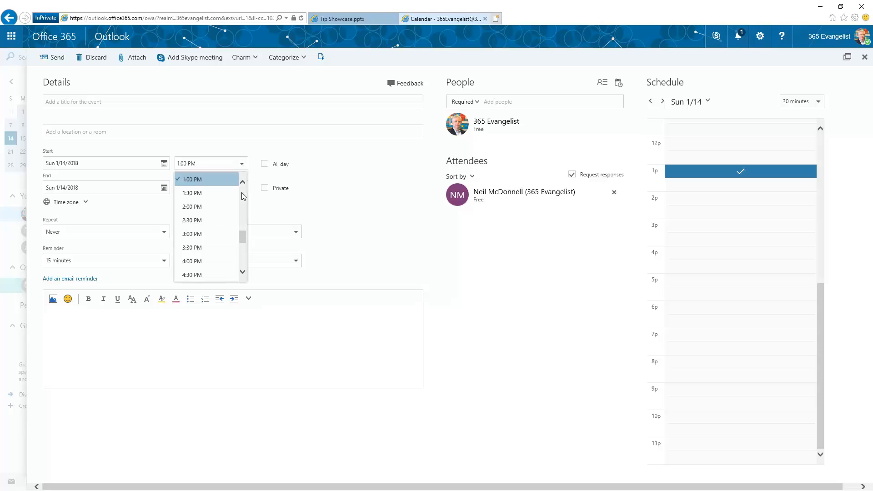
scroll(214, 200, "up", 3)
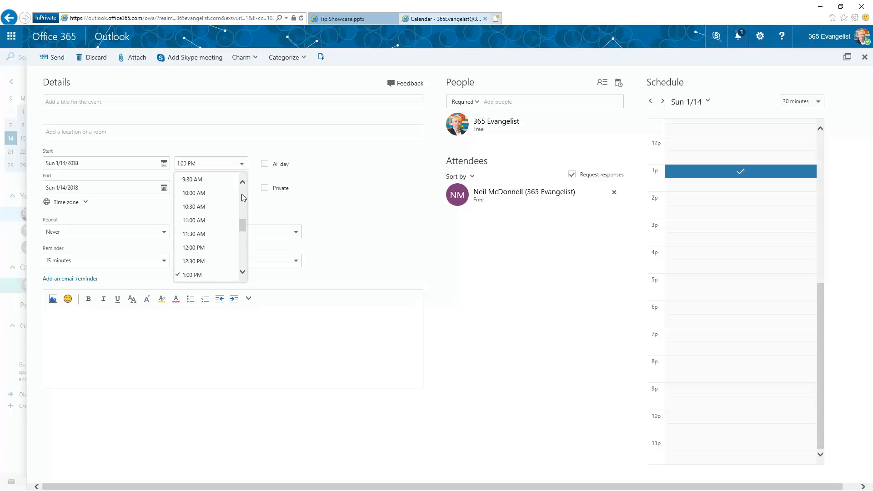
left_click(231, 222)
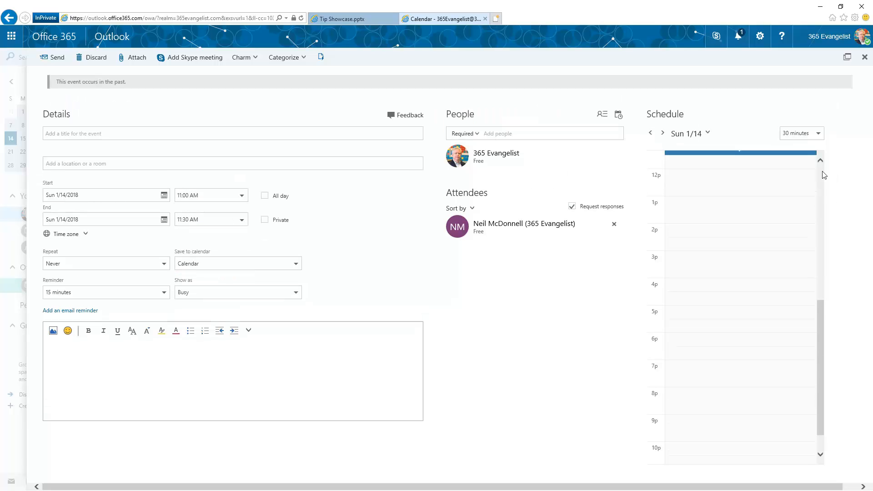
scroll(823, 175, "up", 6)
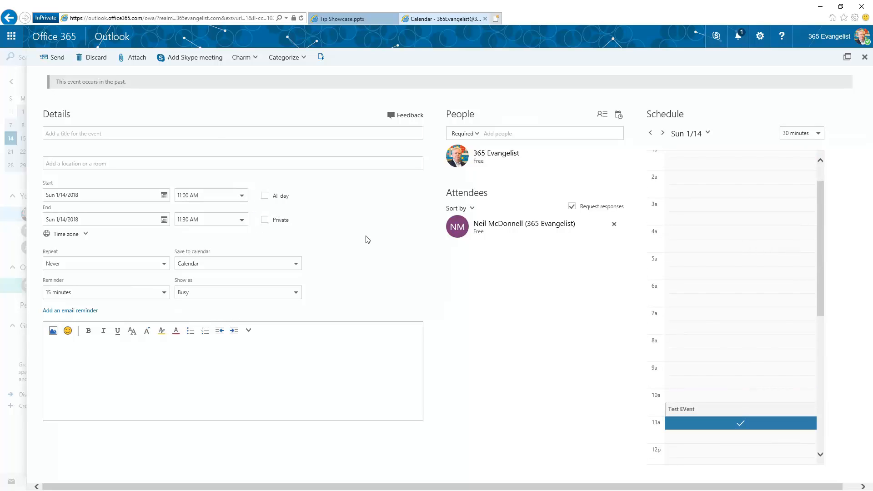
left_click(164, 195)
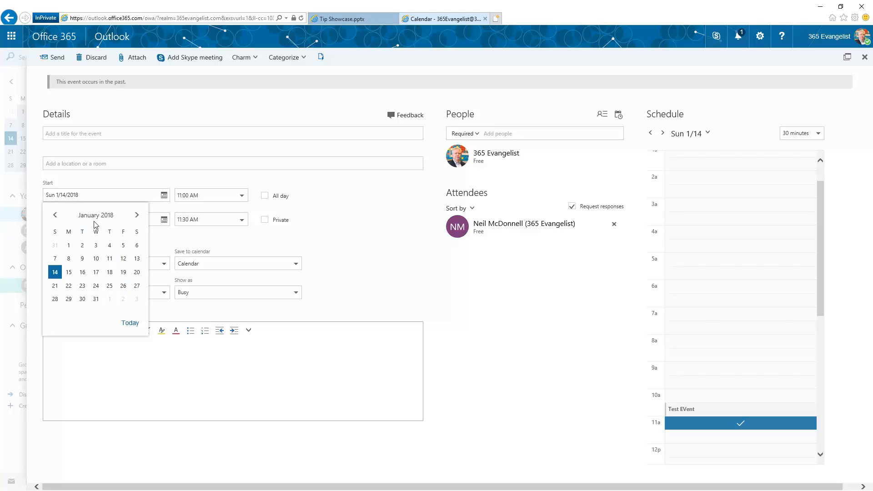
left_click(96, 272)
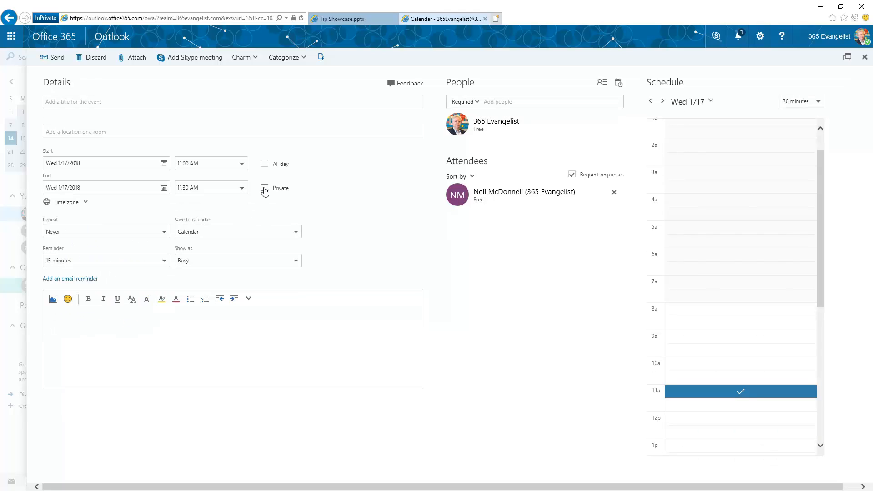
Title the event Test Event 2 and add a Skype meeting to it.
left_click(159, 101)
left_click(196, 63)
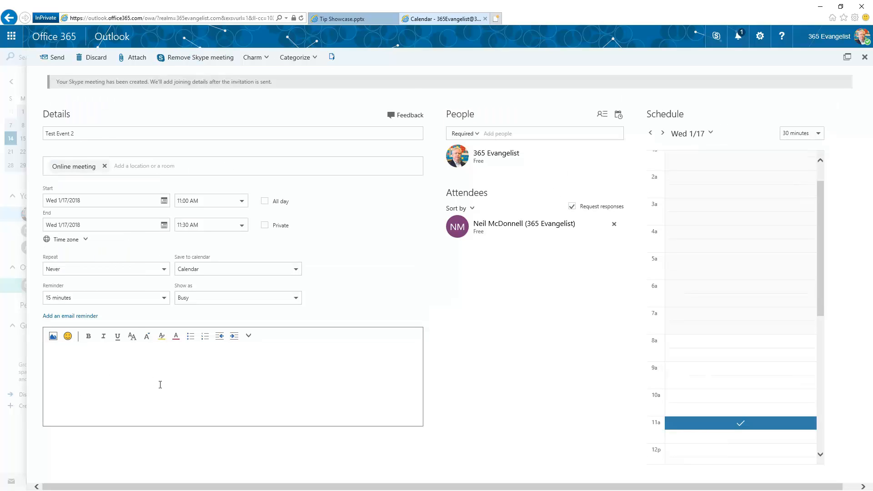
Assign the Purple and Orange categories to Test Event 2 and send the invitation.
left_click(317, 60)
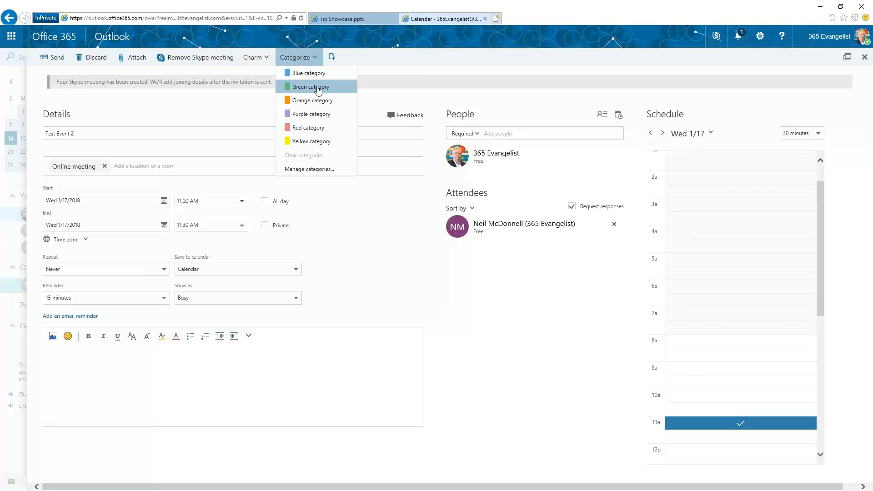
left_click(332, 114)
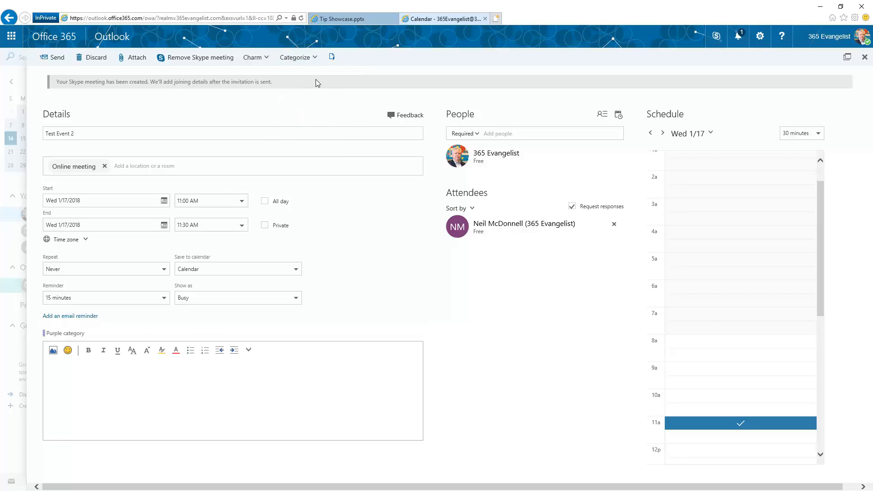
left_click(314, 59)
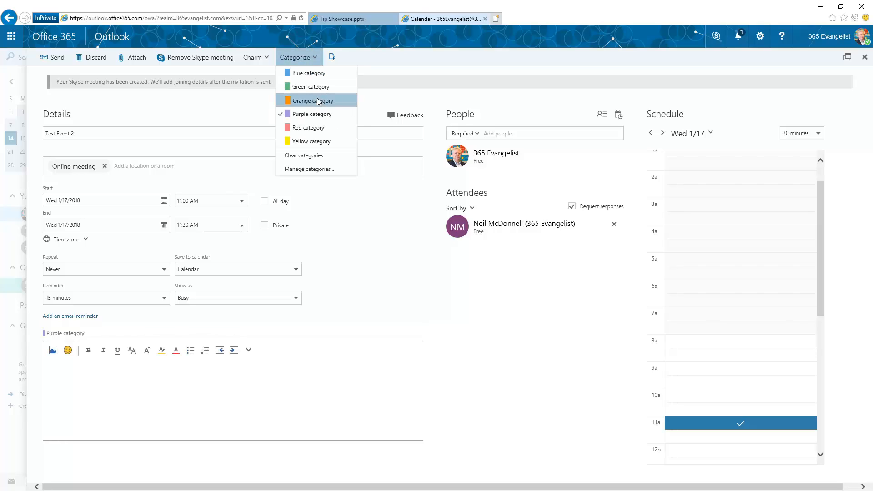
left_click(319, 101)
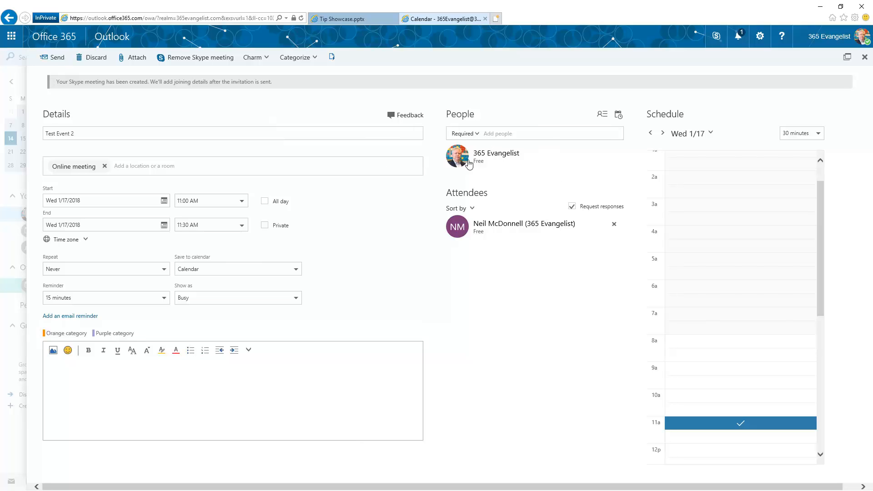
left_click(56, 60)
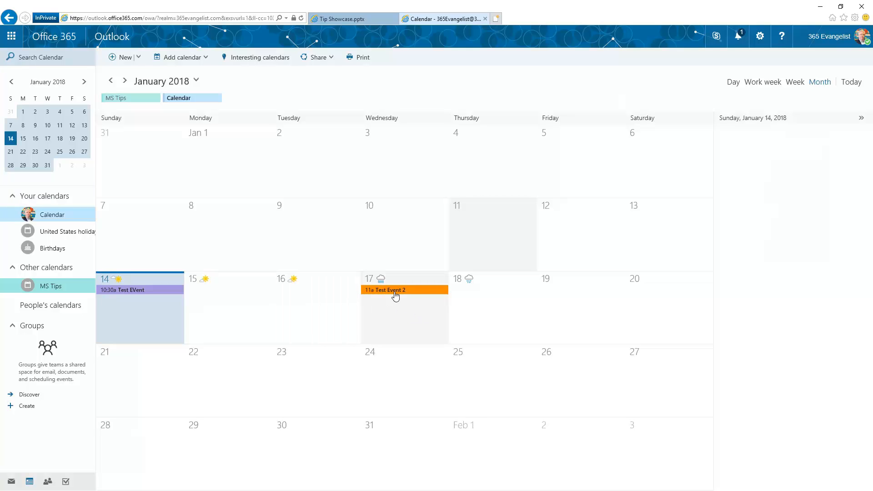
Open Test Event 2 on January 17 to review its full details, and close it.
left_click(418, 294)
double_click(417, 289)
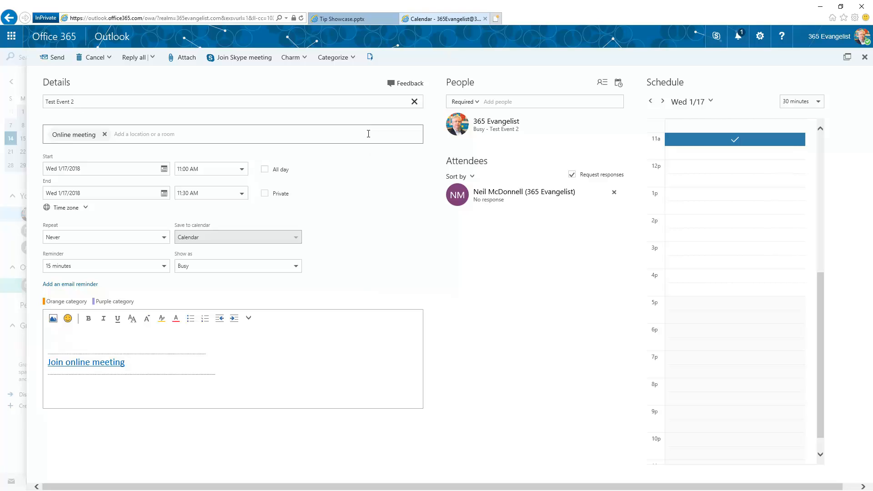
left_click(865, 57)
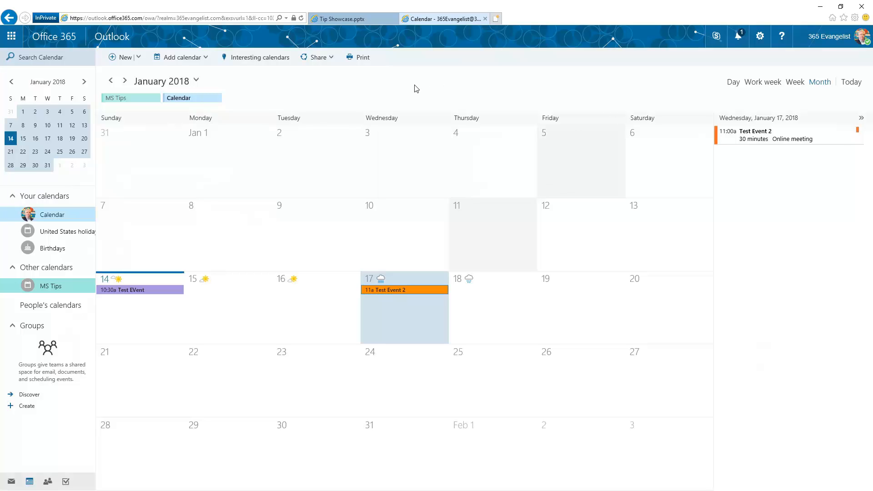
Look at the calendar in work week view and in day view, ending on today's date.
left_click(84, 82)
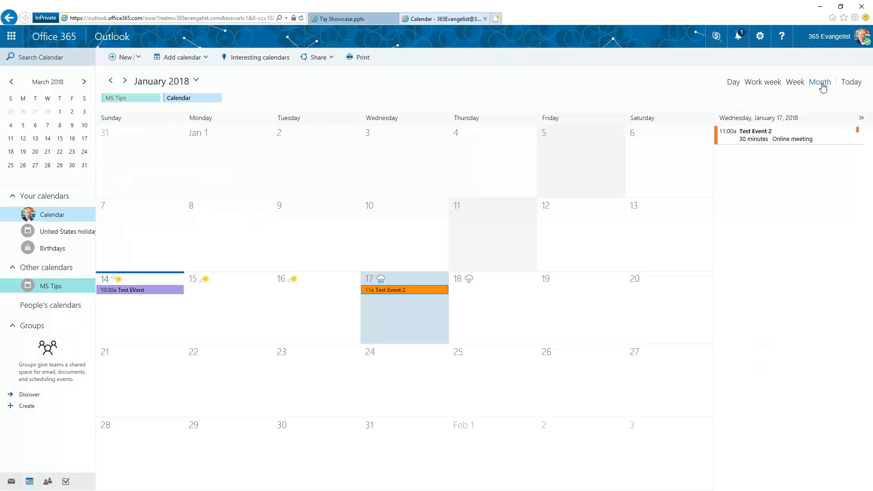
left_click(759, 84)
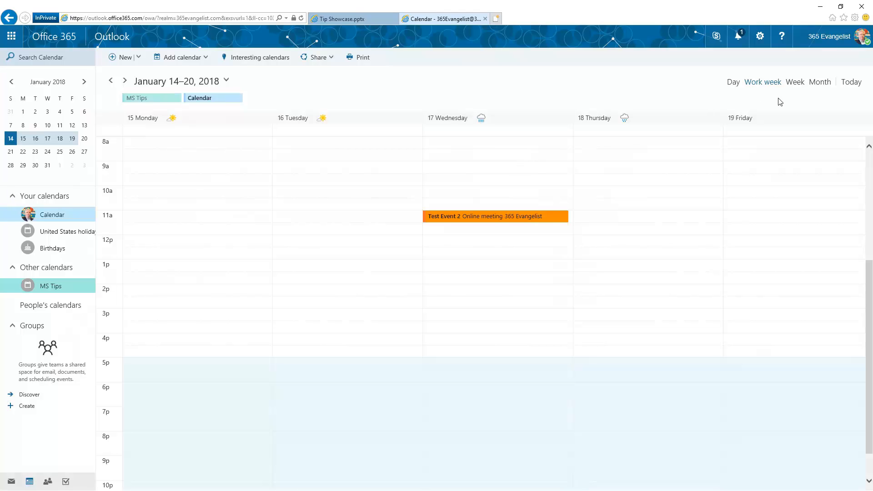
left_click(732, 82)
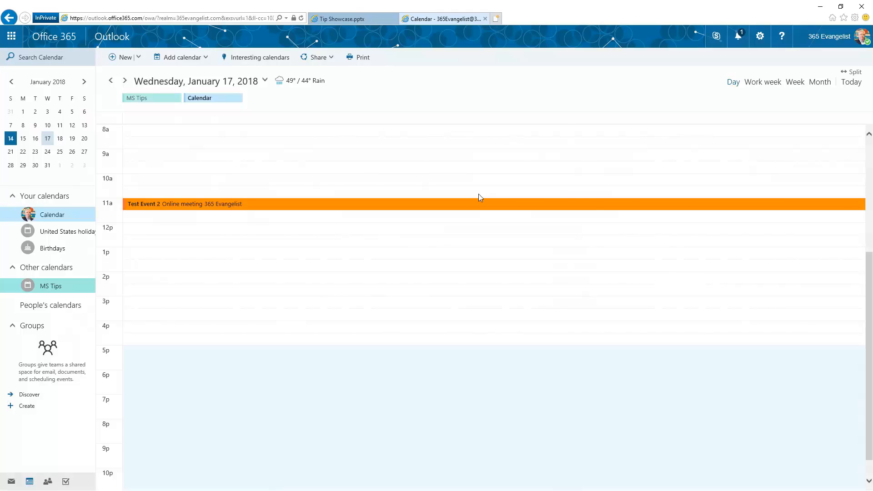
left_click(850, 85)
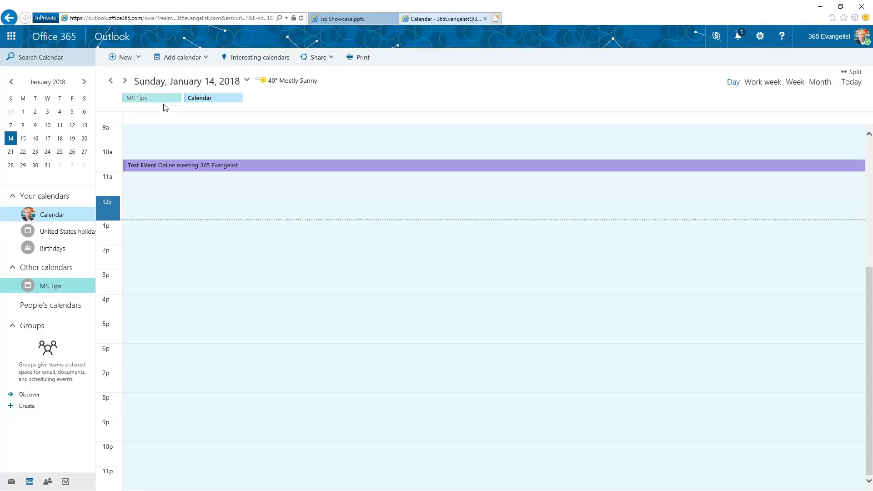
Remove the MS Tips calendar from the display and go to the Office 365 home page.
left_click(176, 99)
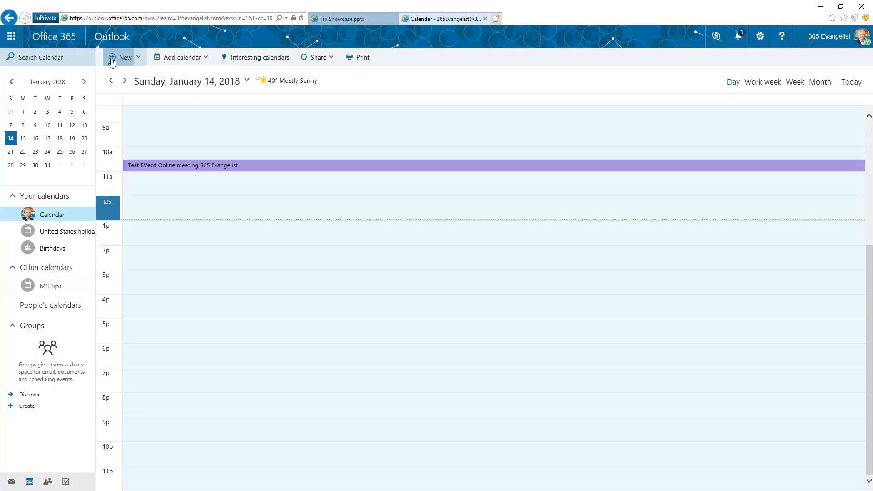
left_click(60, 38)
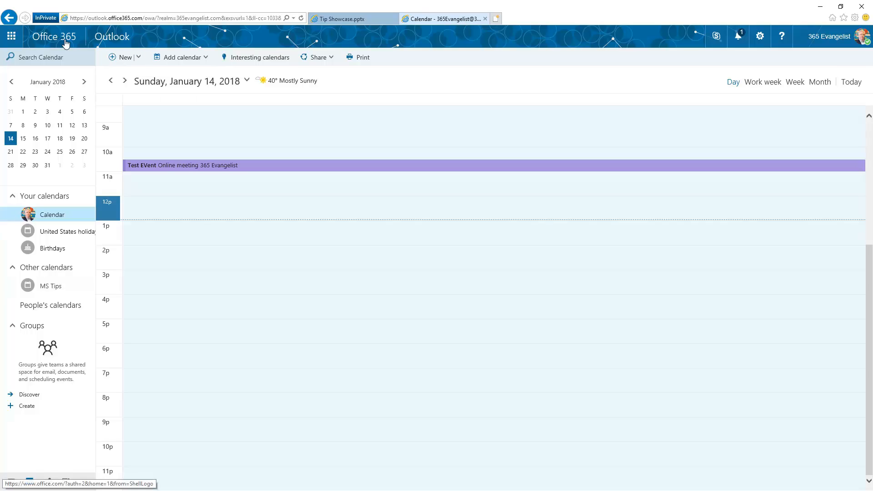